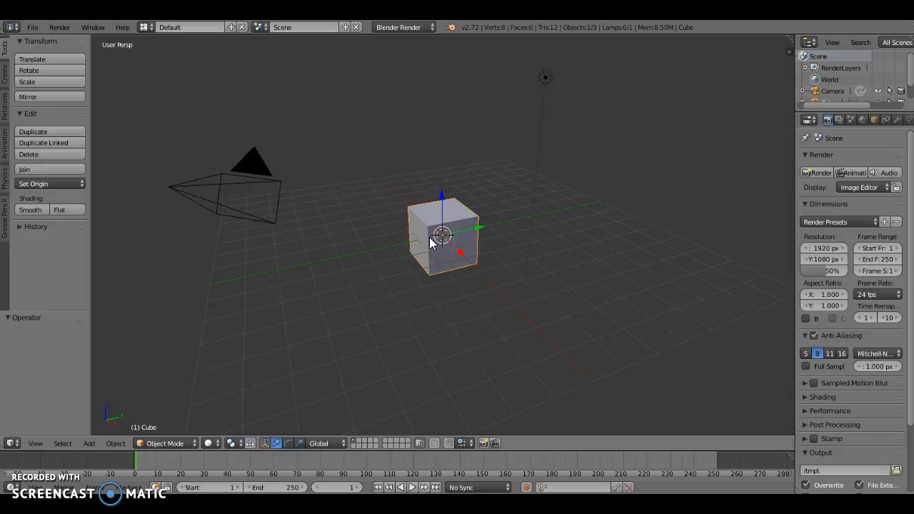
- Move the cube off the grid centre by about X -0.4, Y 2.6, Z 2.84 and place the 3D cursor just beside the centre
key("g")
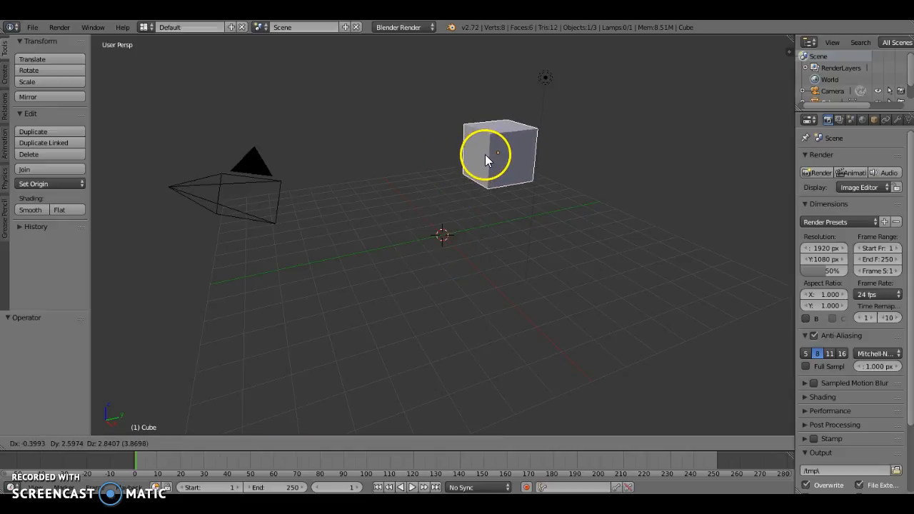
left_click(485, 155)
left_click(394, 242)
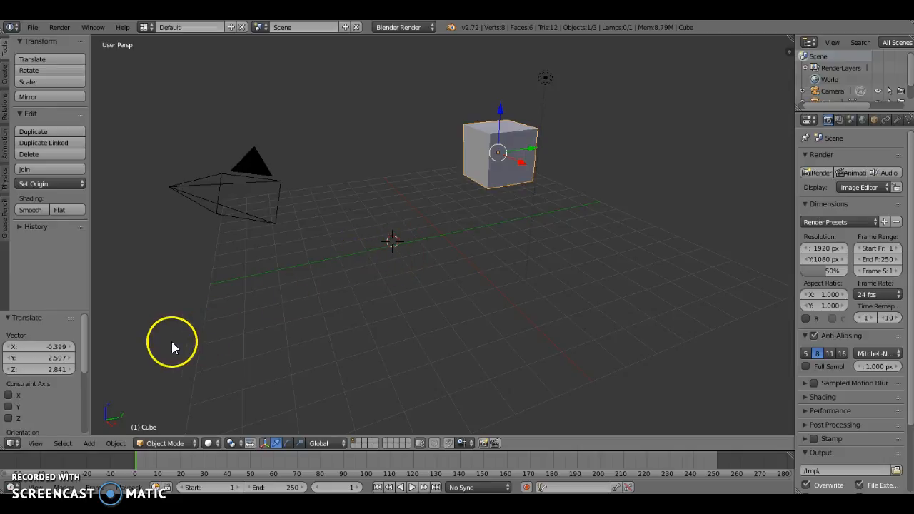
- Add a Path curve at the 3D cursor and scale it up by about 2.4
left_click(89, 444)
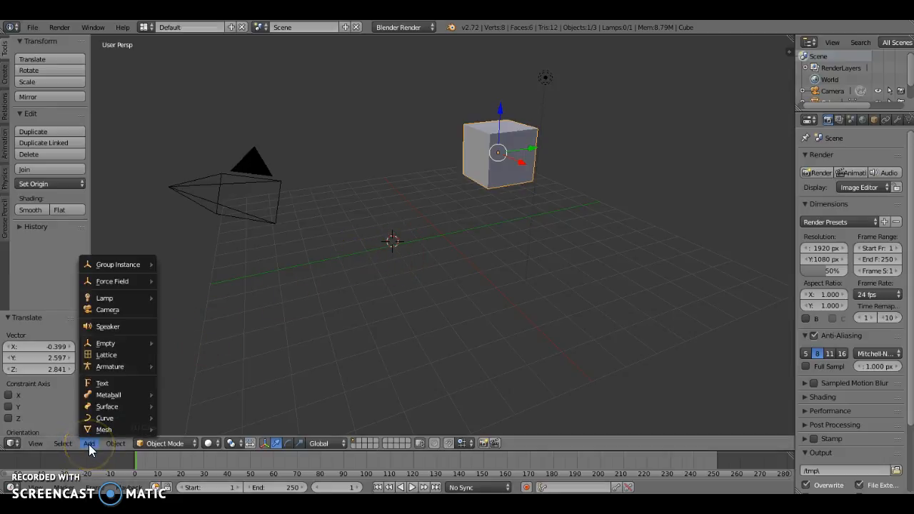
mouse_move(100, 429)
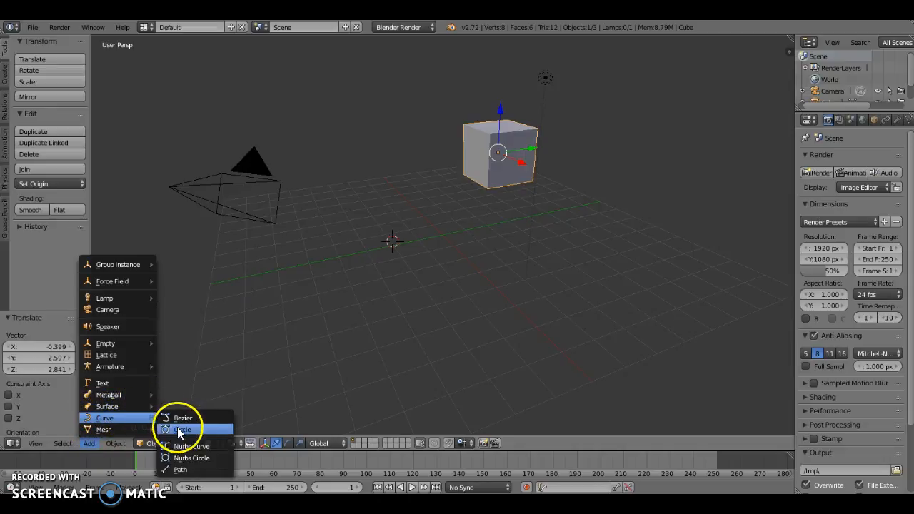
left_click(181, 469)
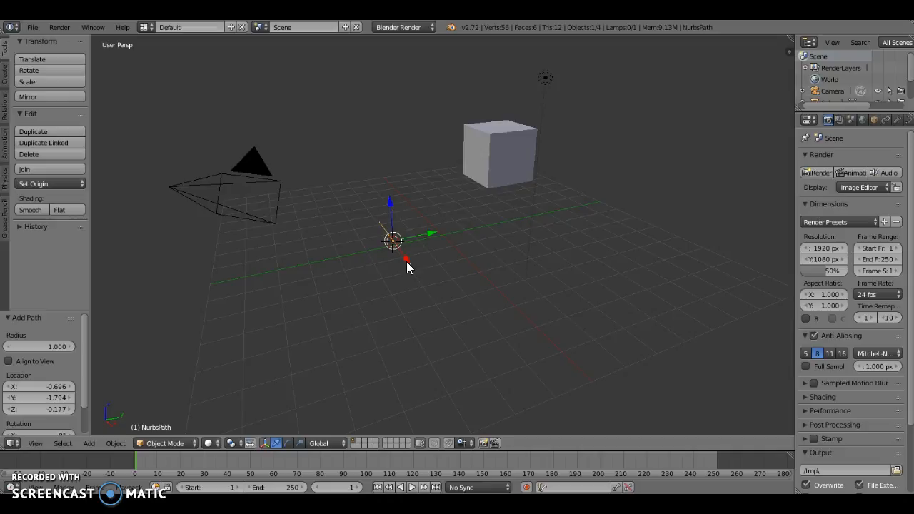
key("s")
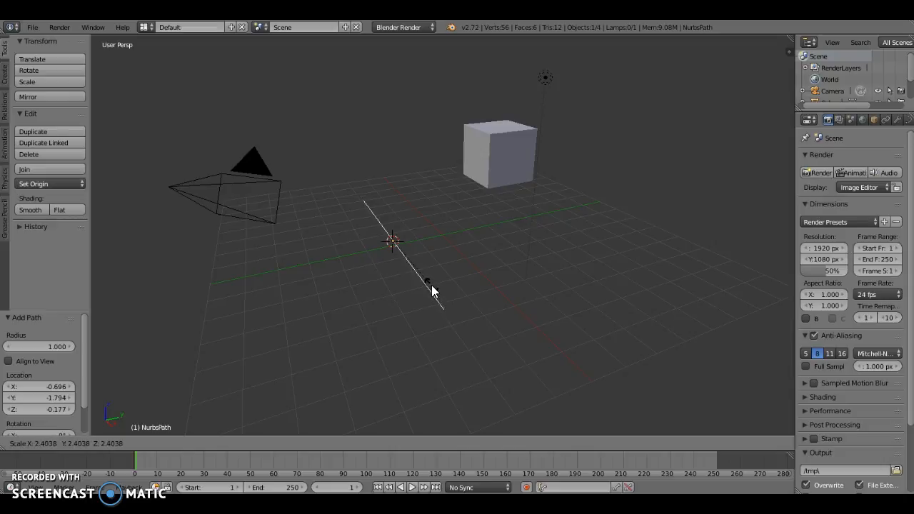
left_click(431, 286)
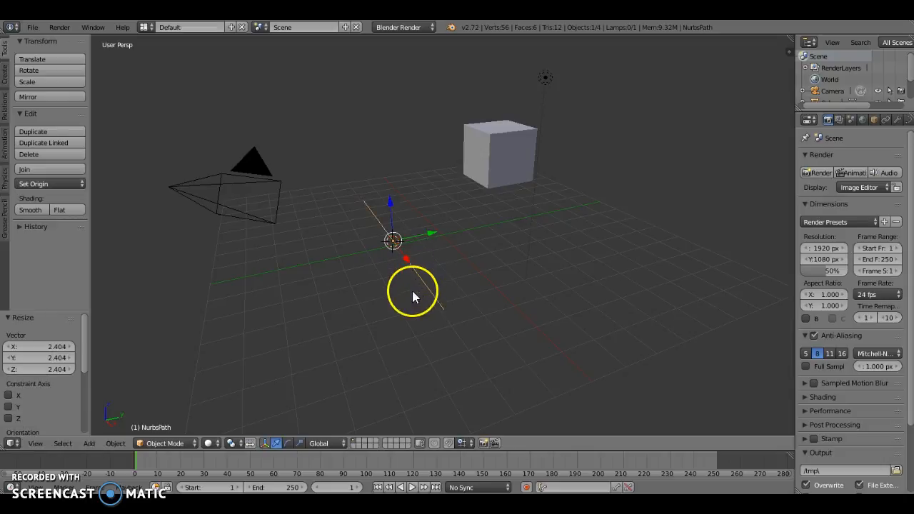
- Bend the path into an S in Edit Mode by shifting its second-nearest point about 1.36 and second-farthest about -1.46 along Y, returning to Object Mode
left_click(195, 439)
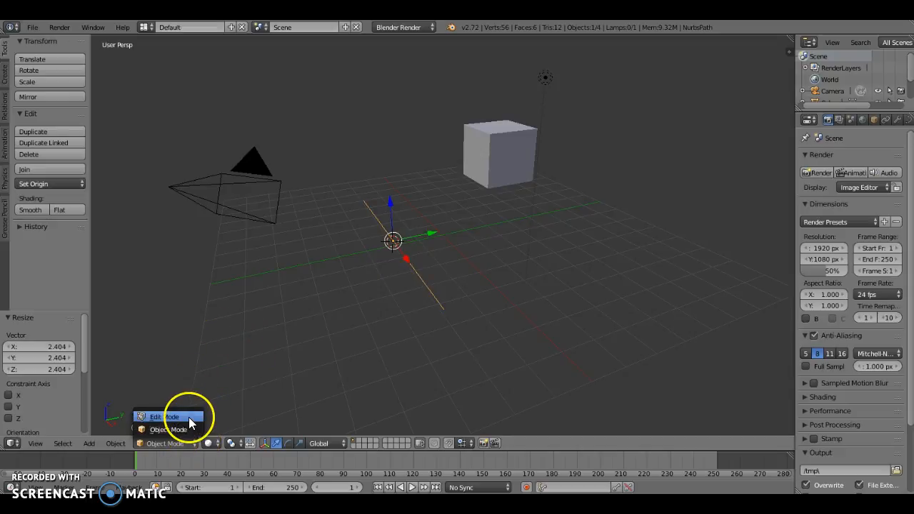
left_click(190, 423)
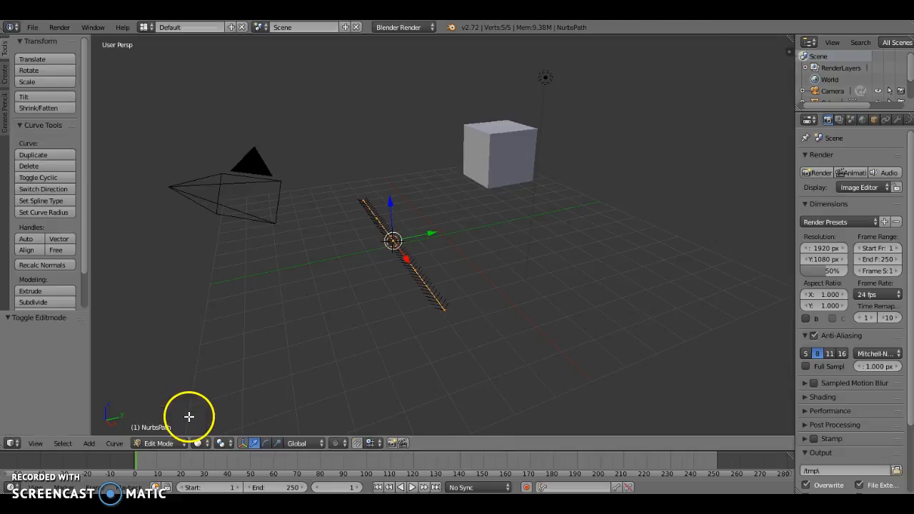
right_click(415, 271)
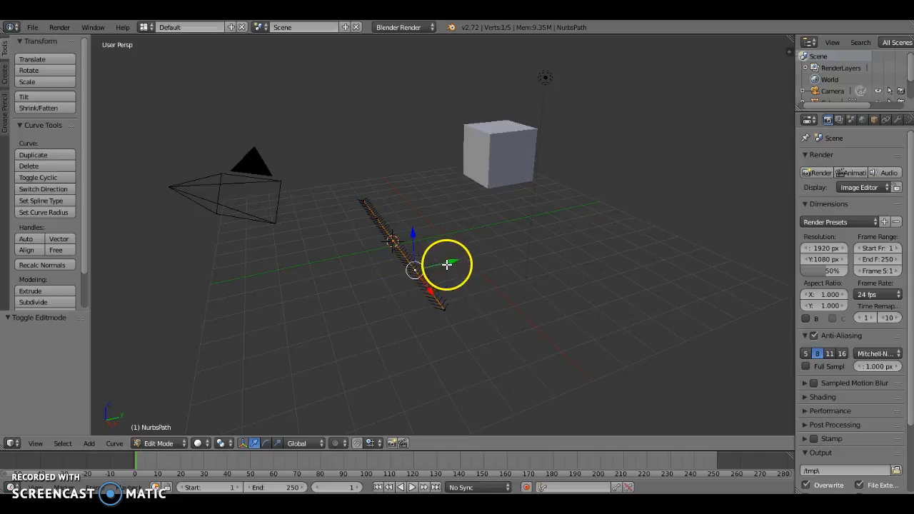
left_click_drag(453, 262, 488, 249)
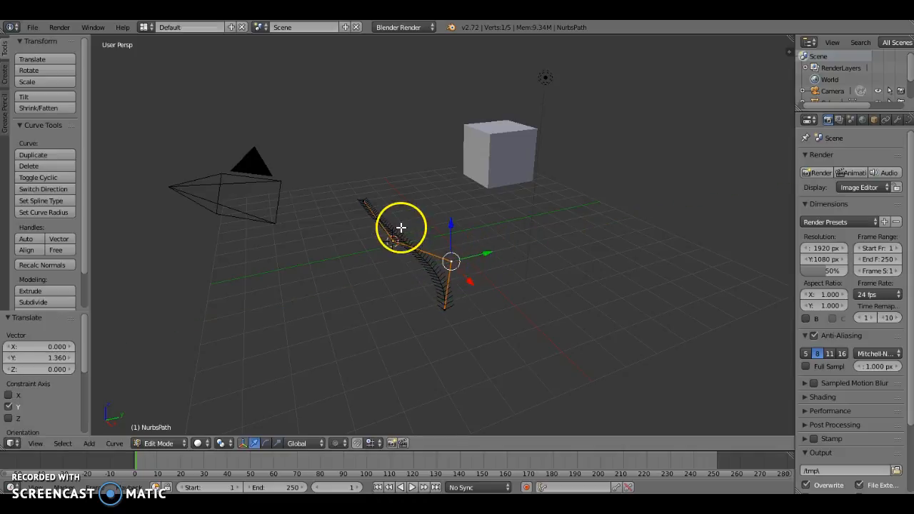
right_click(376, 219)
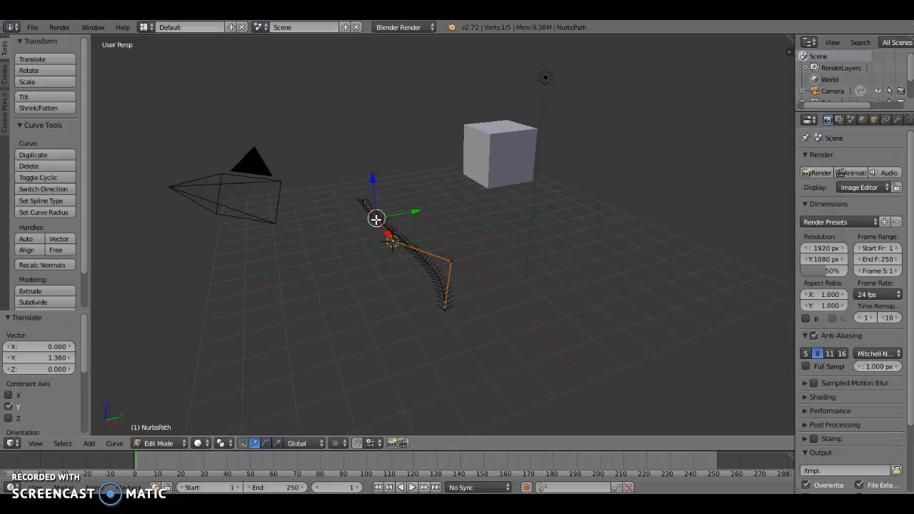
left_click_drag(415, 211, 383, 221)
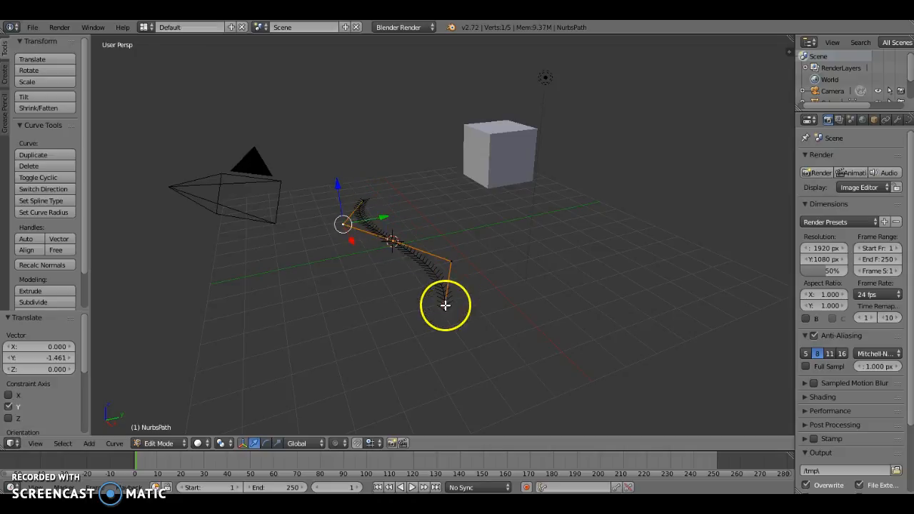
left_click(183, 443)
left_click(178, 429)
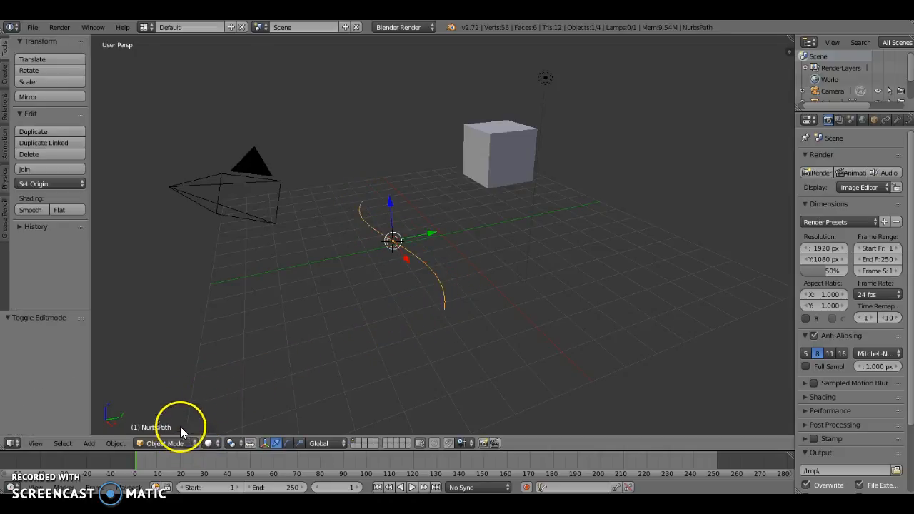
- Move the cube above the far end of the path, by about X -1.86, Y -4.79, Z -0.48
right_click(488, 153)
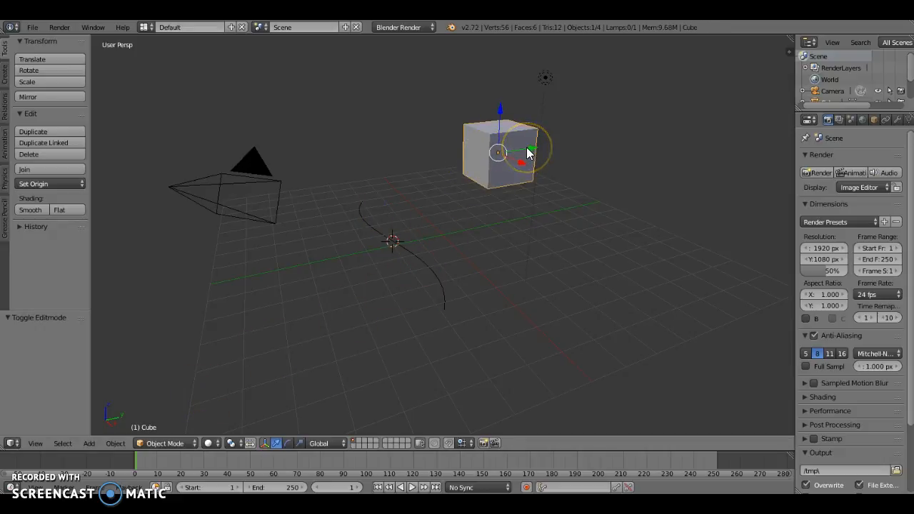
key("g")
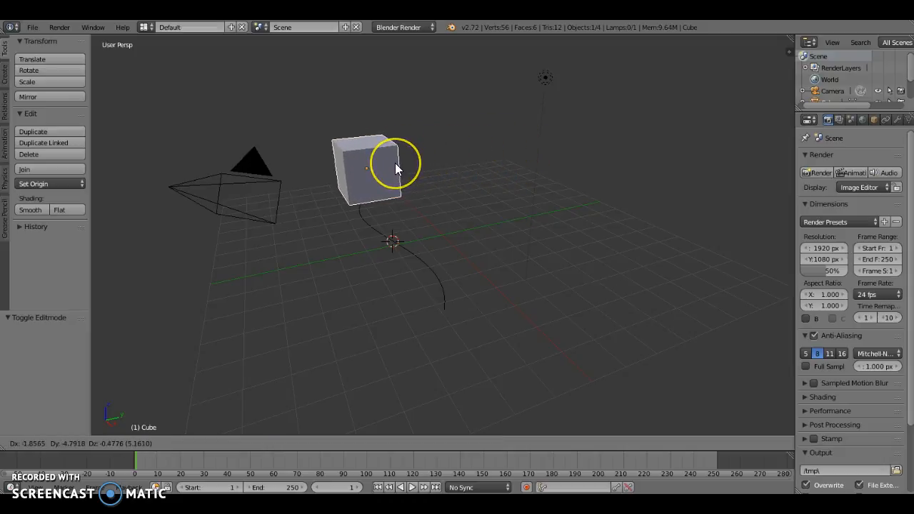
left_click(395, 163)
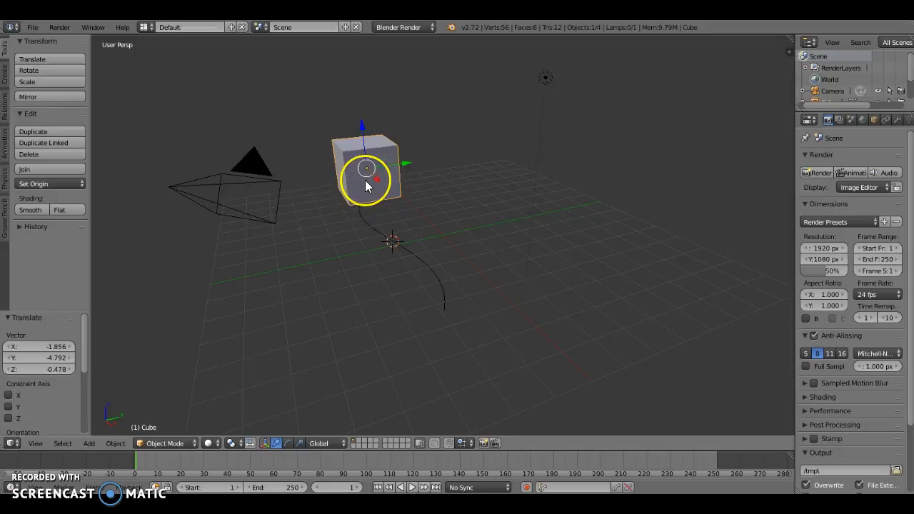
- Parent the cube to the path curve using the Follow Path option
right_click(372, 234, "shift")
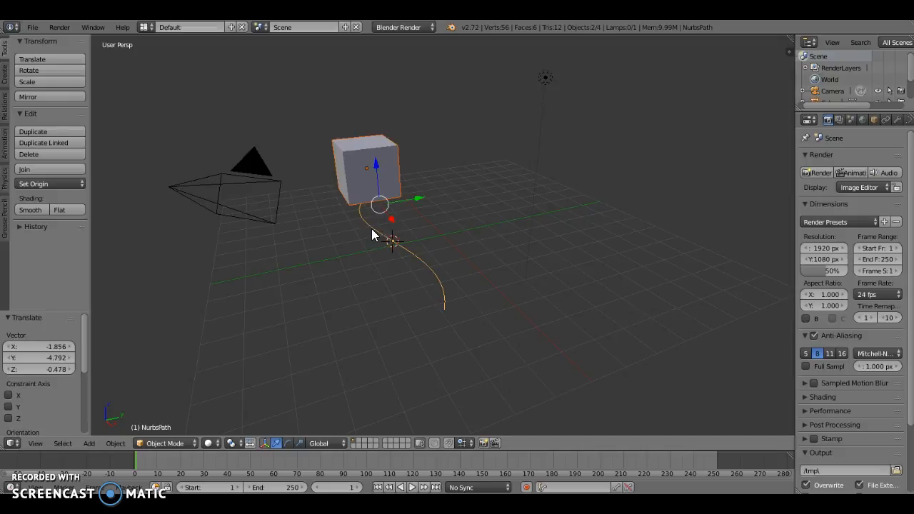
key("ctrl+p")
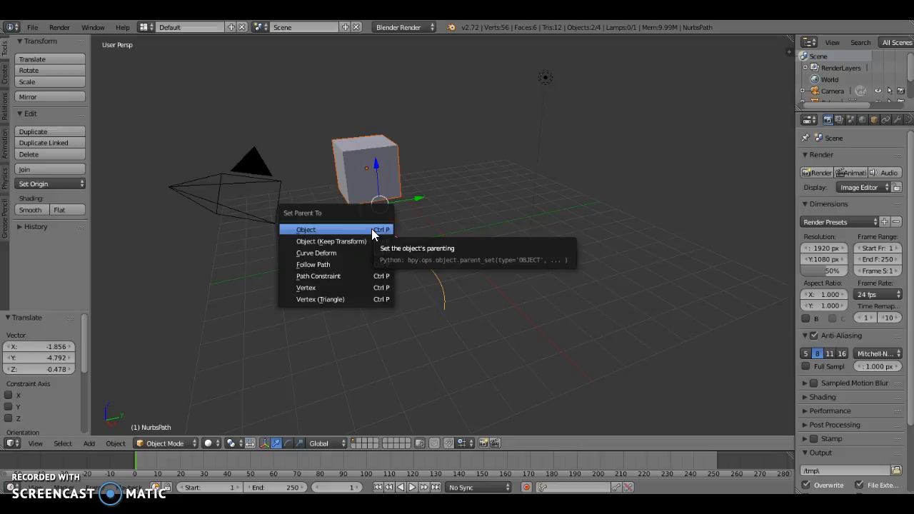
left_click(344, 265)
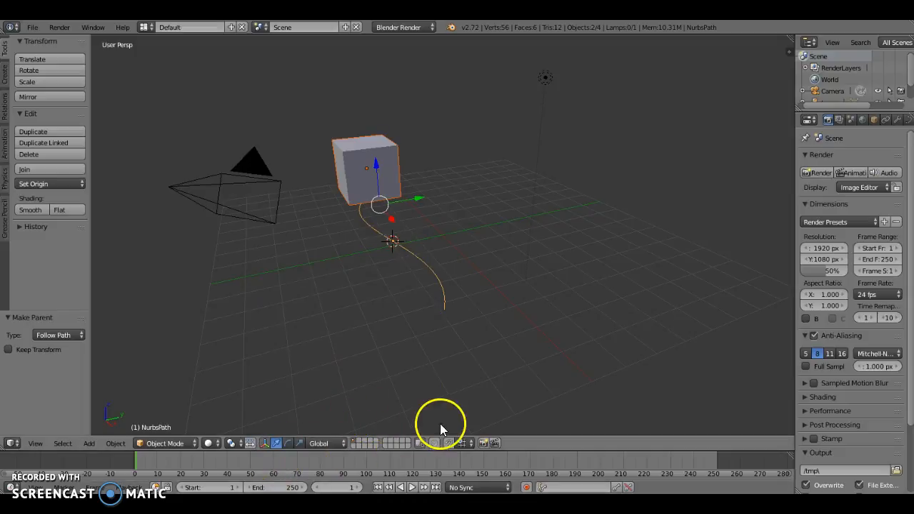
- Play the animation to check the cube's motion along the path, stop it and return to the first frame
left_click(412, 487)
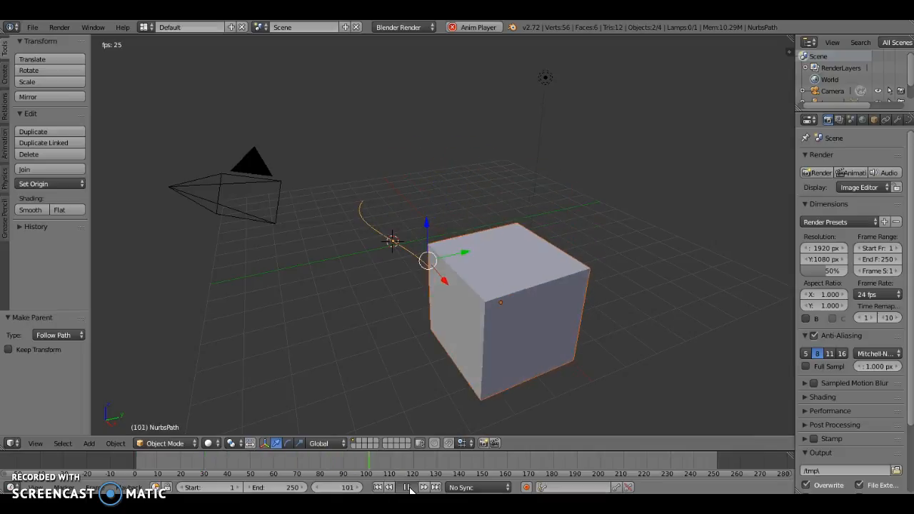
left_click(409, 487)
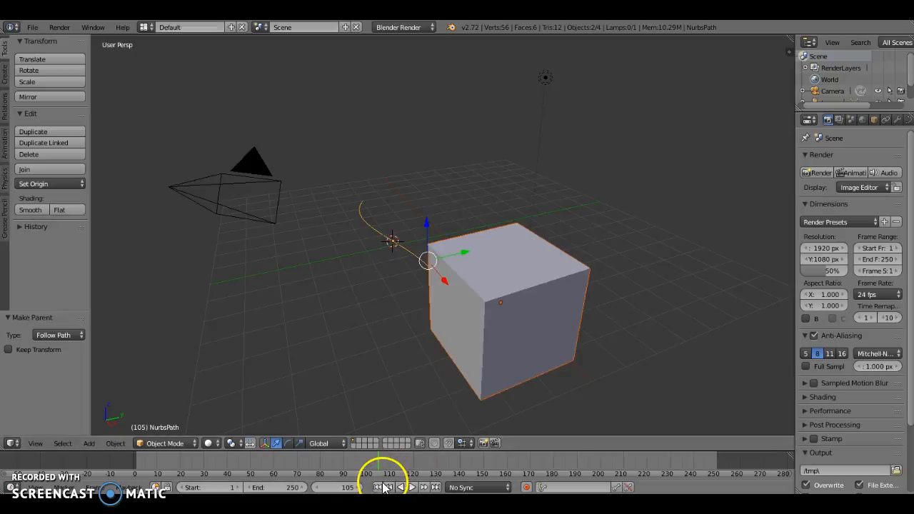
left_click(380, 487)
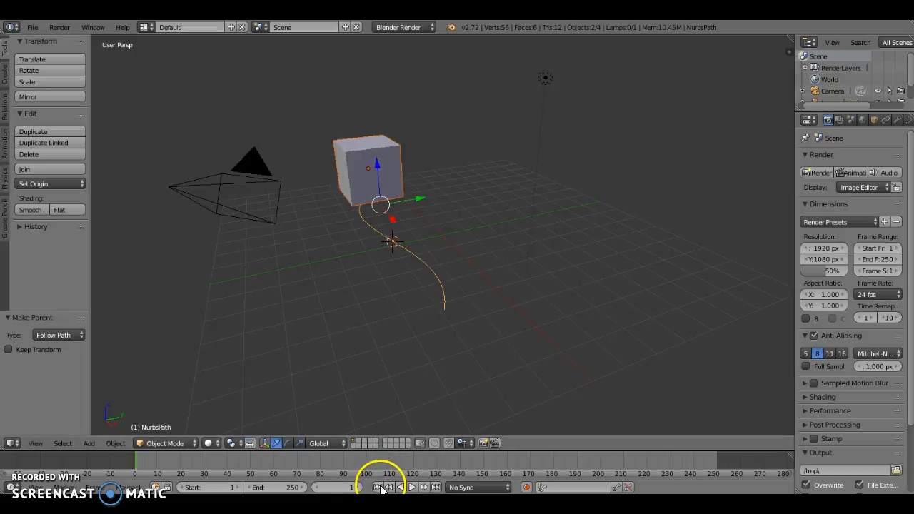
- Set the animation's end frame to 110 and play it back briefly to check the shortened loop
left_click(272, 488)
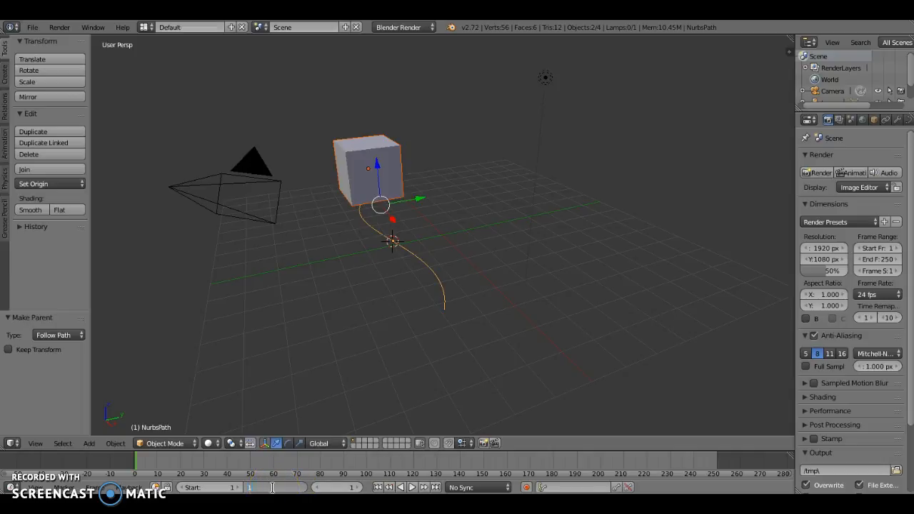
key("Return")
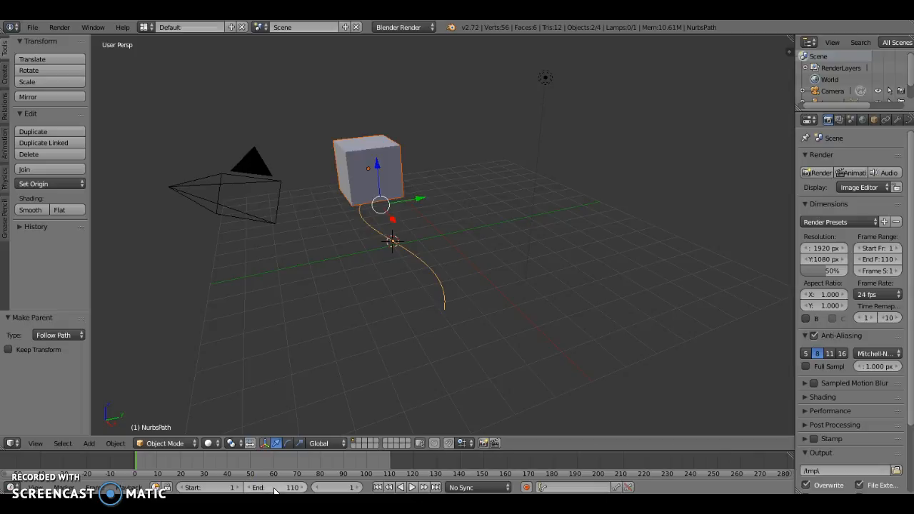
left_click(413, 488)
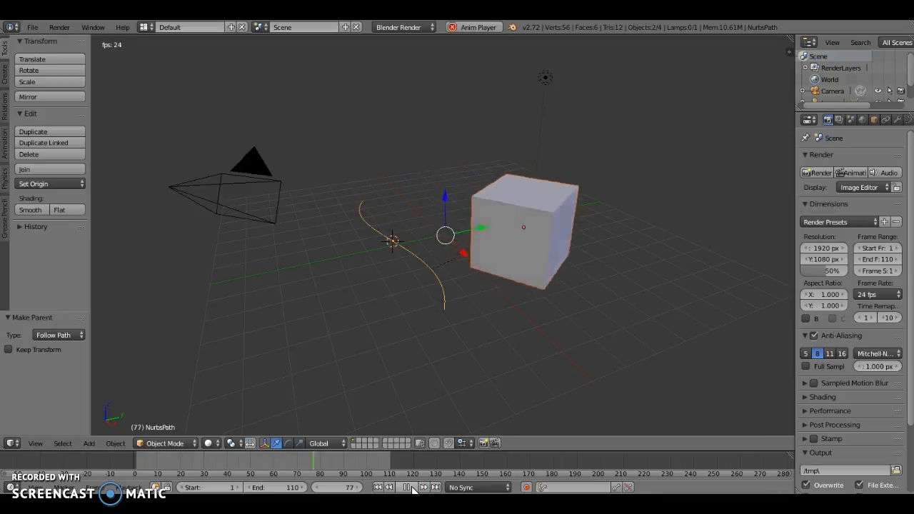
left_click(413, 487)
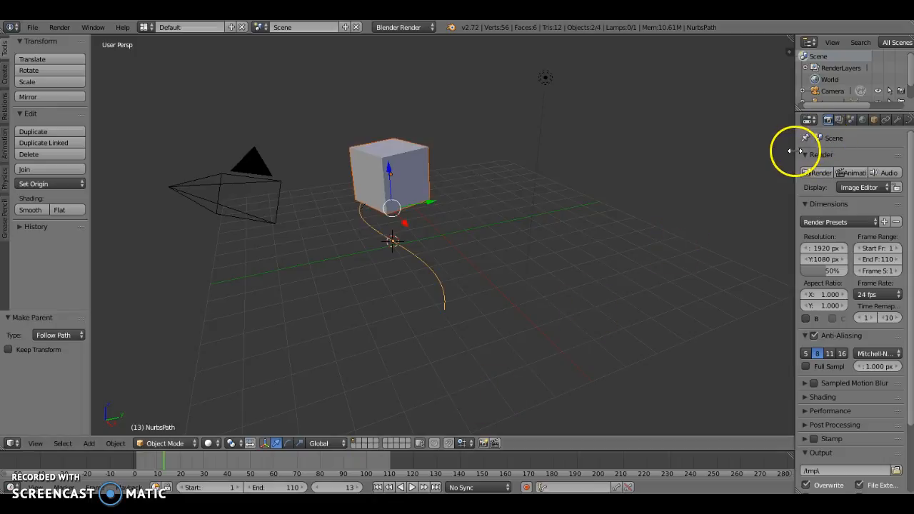
- Widen the properties area, render the full animation and return to the 3D view
left_click_drag(794, 151, 601, 172)
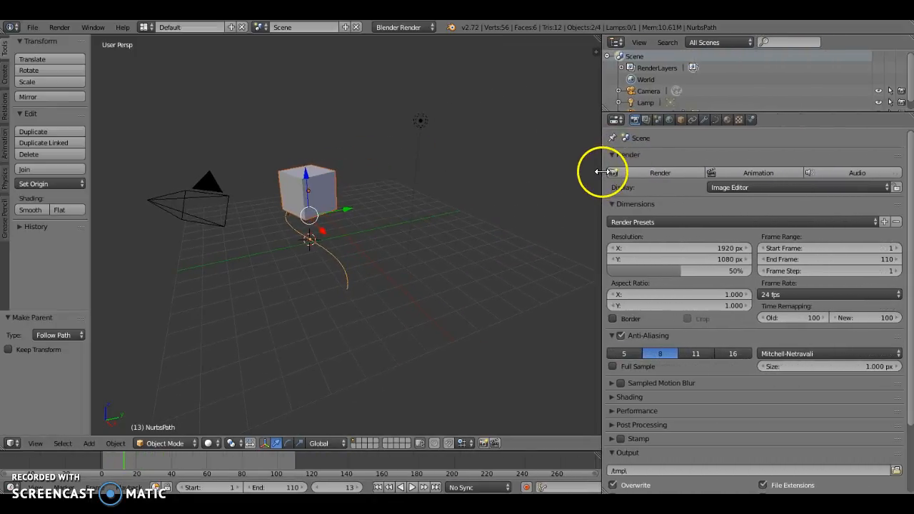
left_click(736, 169)
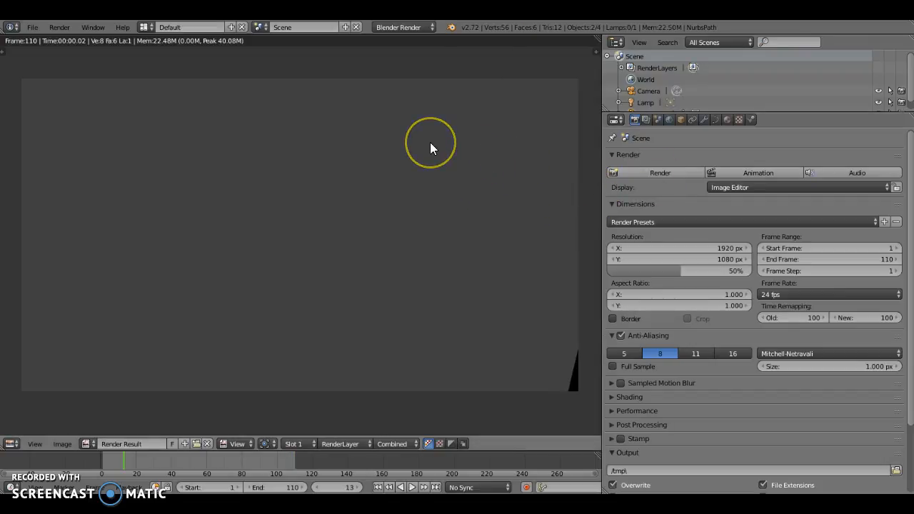
key("Escape")
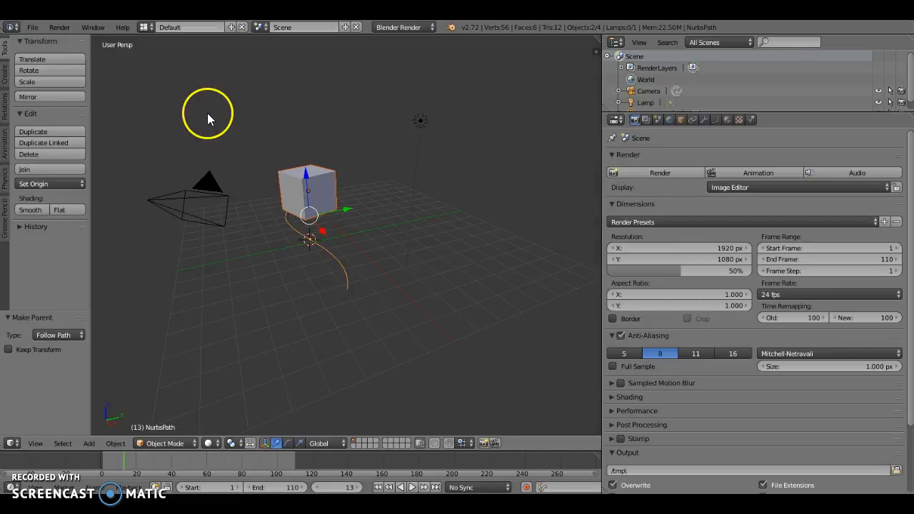
- Save the project to the Desktop as path.blend
left_click(33, 28)
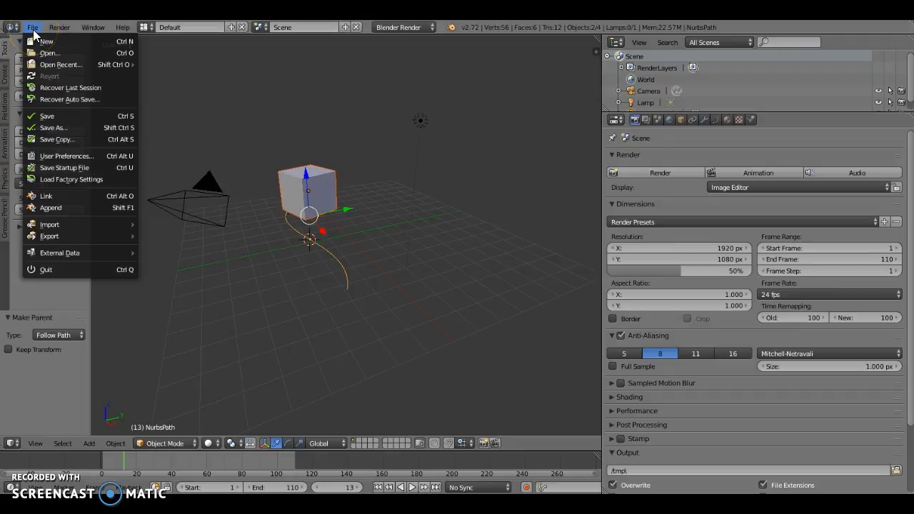
left_click(51, 128)
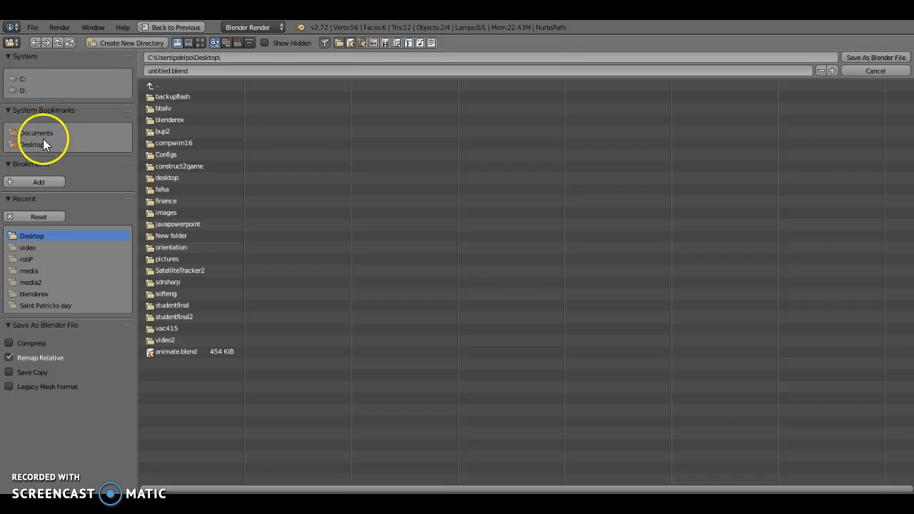
left_click(172, 73)
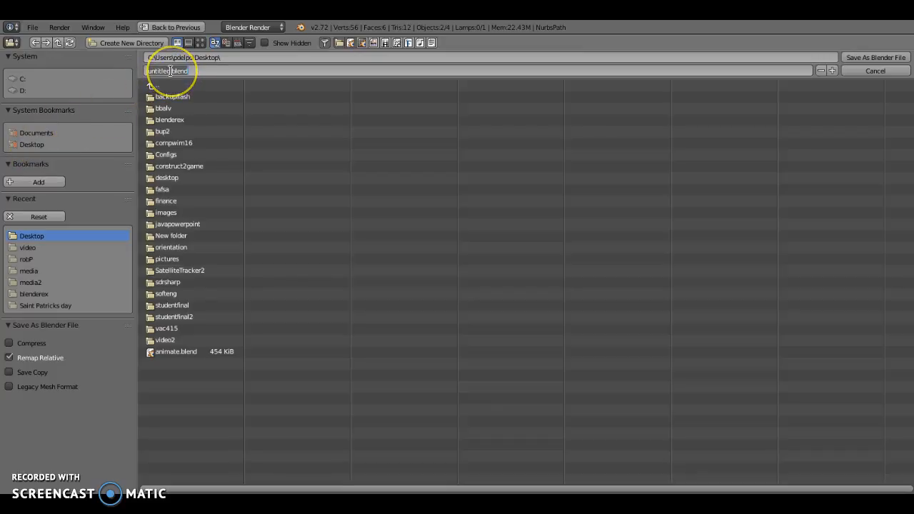
left_click(230, 89)
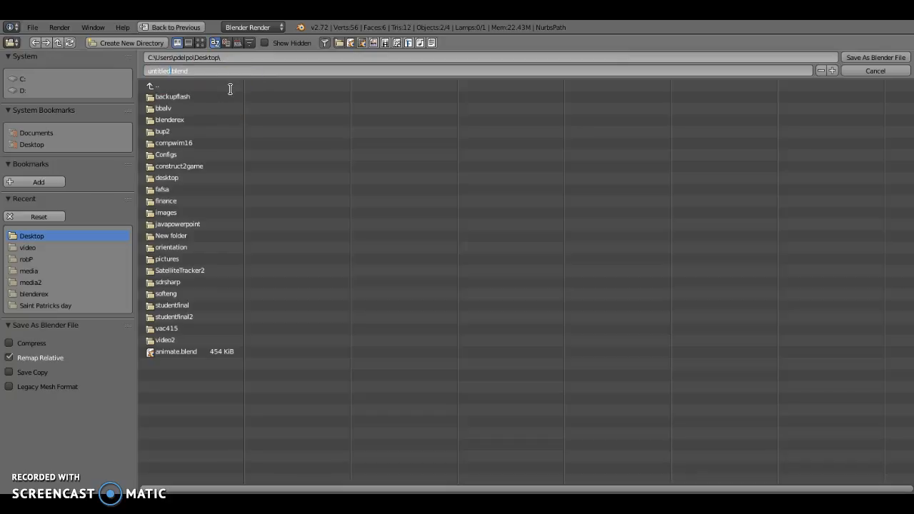
key("BackSpace")
key("BackSpace")
key("BackSpace")
key("BackSpace")
type("pal")
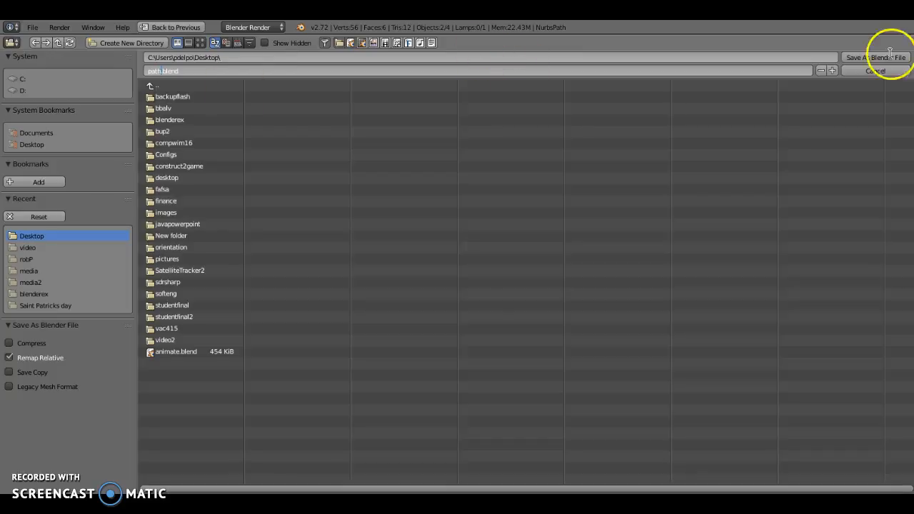
left_click(881, 57)
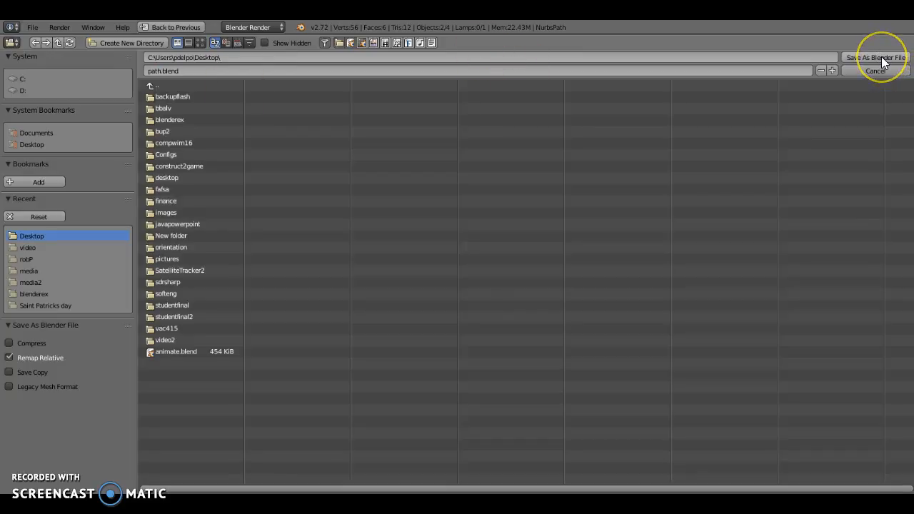
left_click(882, 57)
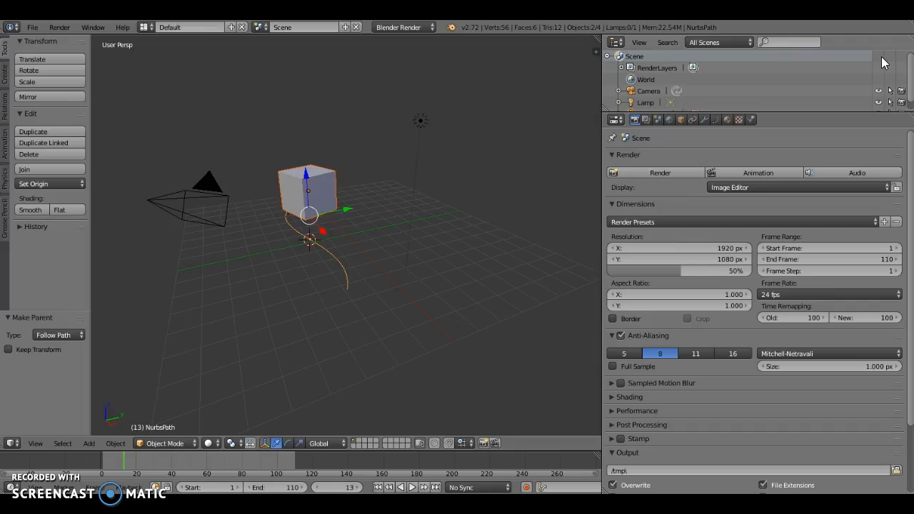